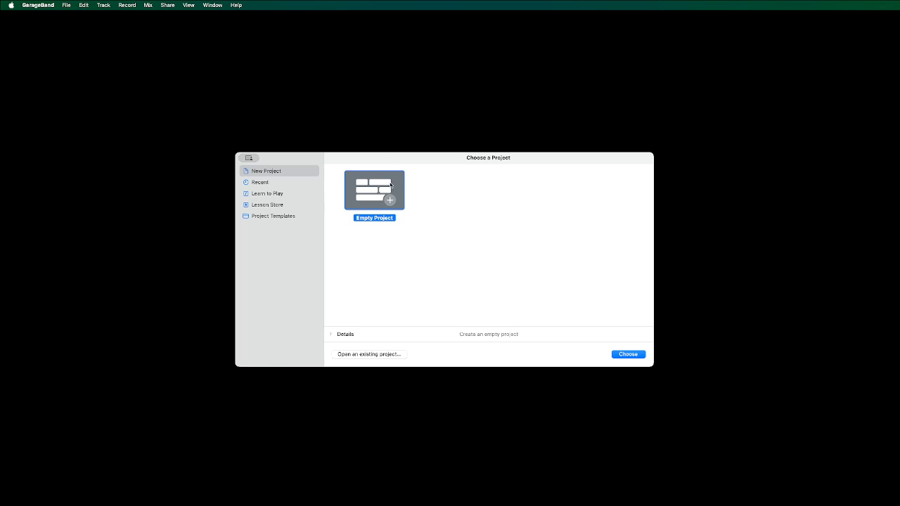
Create an empty project with a MIDI software instrument track and assign it the Heavy drum kit.
left_click(629, 355)
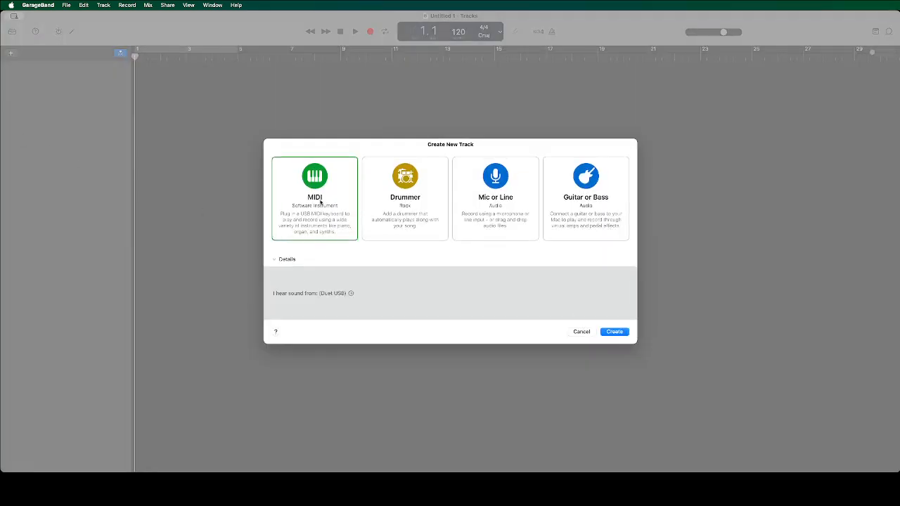
left_click(619, 332)
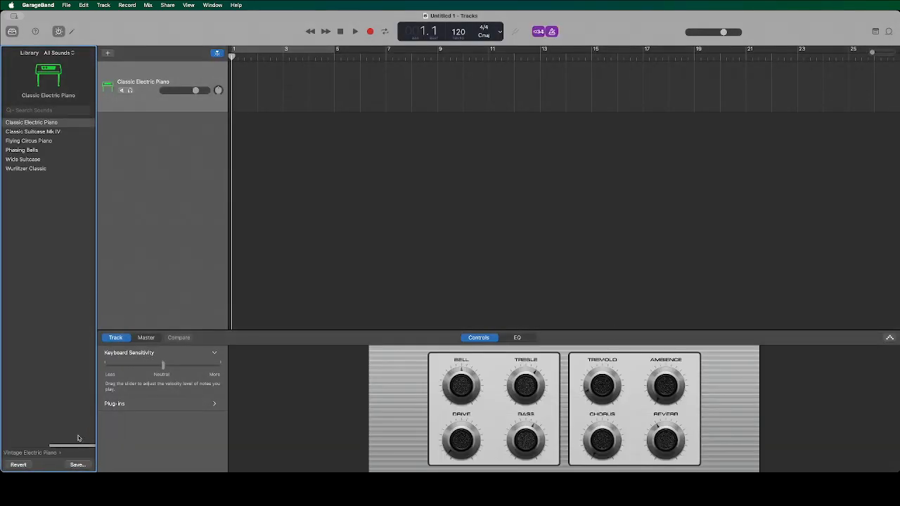
left_click(38, 455)
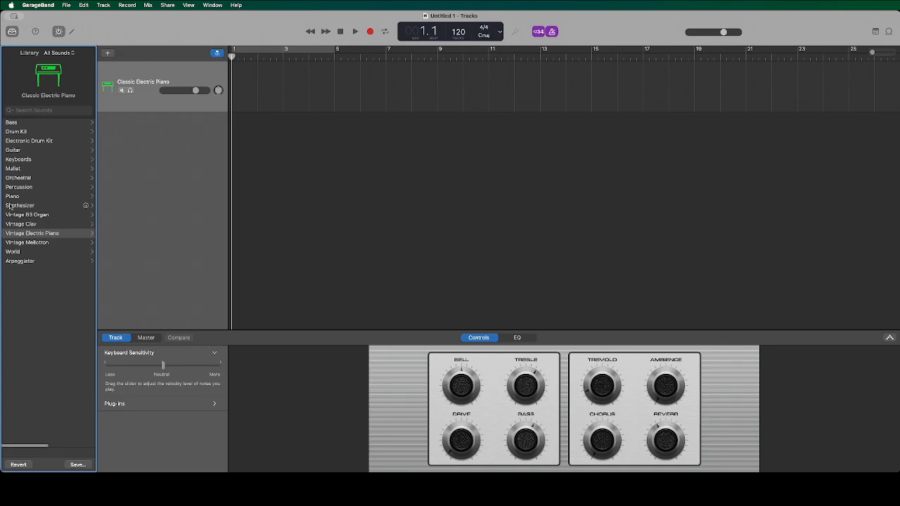
left_click(19, 132)
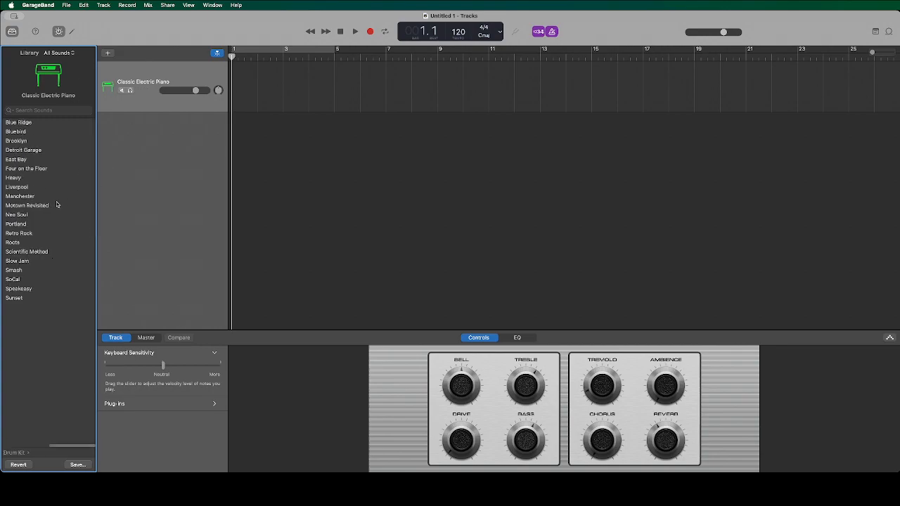
left_click(22, 180)
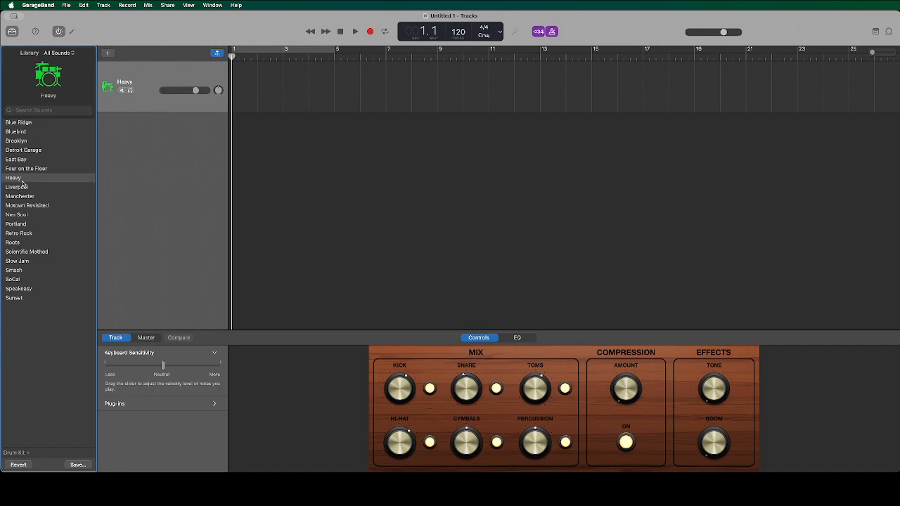
Review the count-in setting and its available bar lengths.
left_click(539, 35)
left_click(539, 35)
left_click(539, 35)
left_click(539, 36)
left_click(539, 35)
left_click(539, 35)
left_click(538, 35)
left_click(538, 35)
left_click(129, 5)
mouse_move(130, 17)
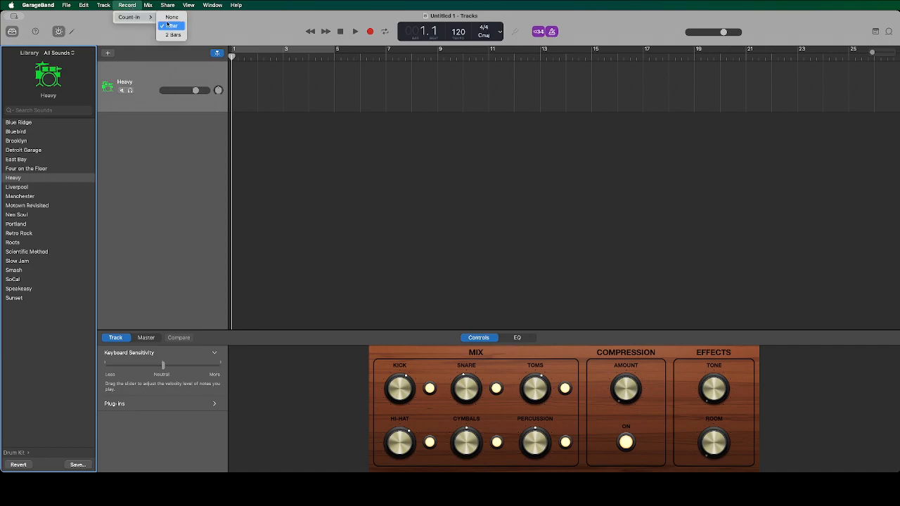
left_click(333, 6)
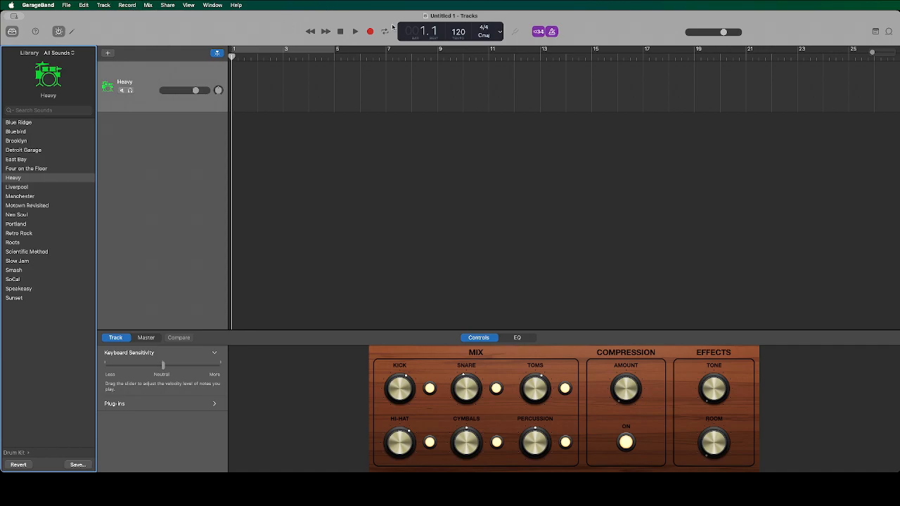
left_click(539, 33)
left_click(539, 32)
Set the project tempo to 95 and play the metronome to check the speed.
left_click_drag(463, 31, 470, 73)
key("space")
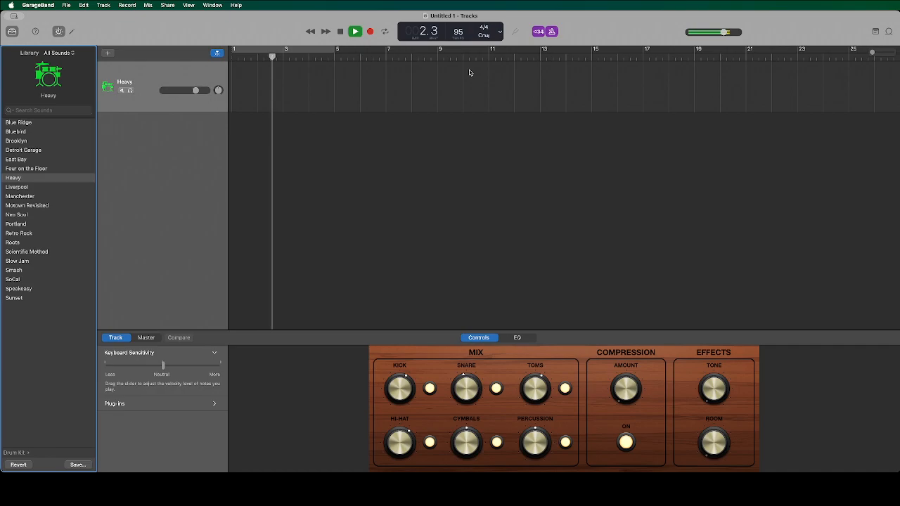
key("space")
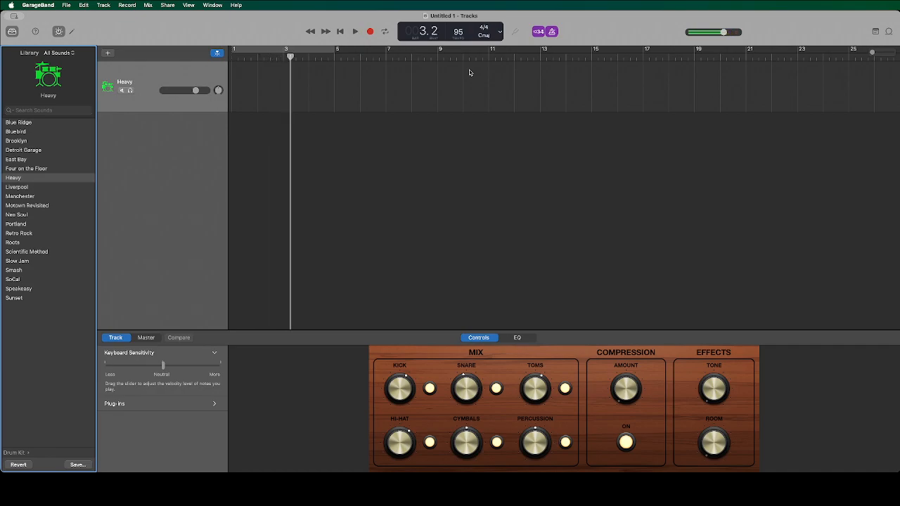
key("space")
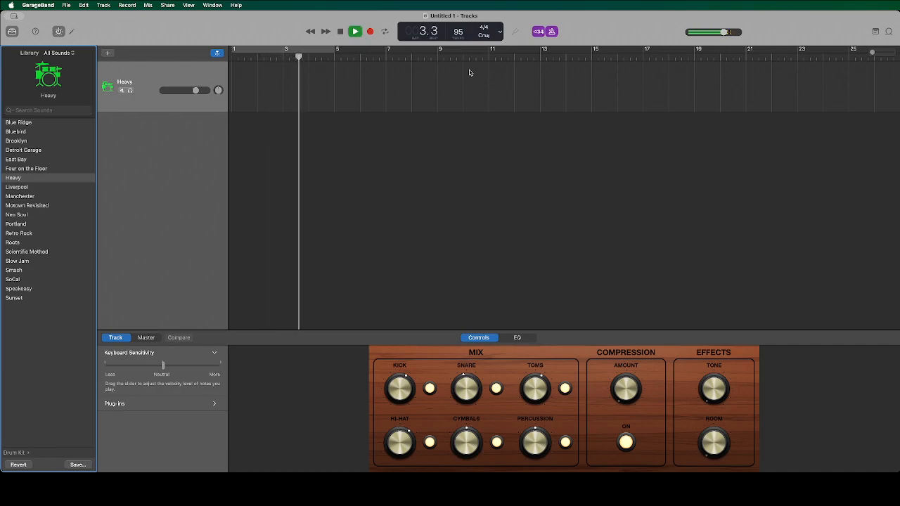
key("space")
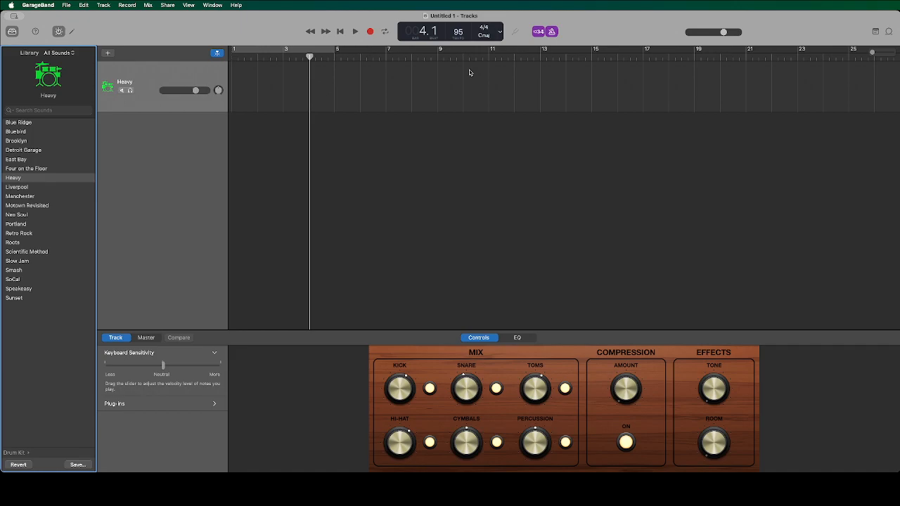
Record a two-bar kick part on C1 from the start of bar 1.
key("Return")
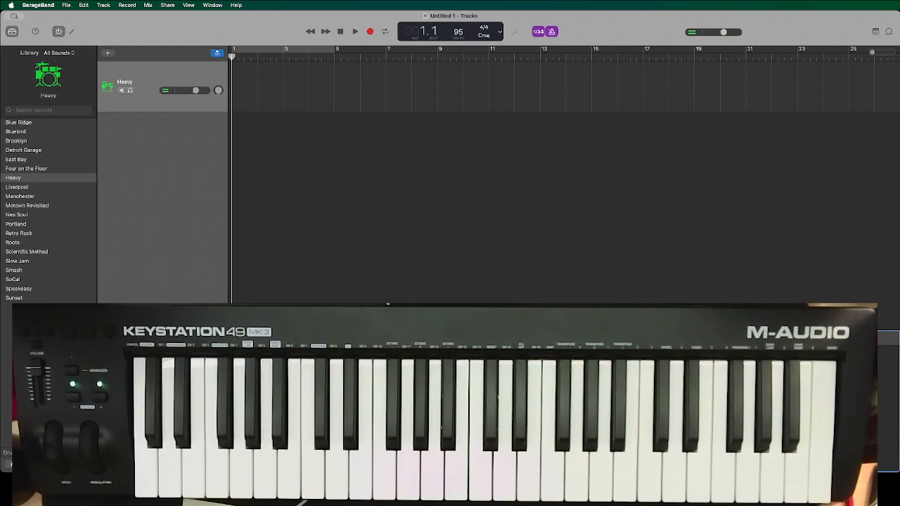
key("r")
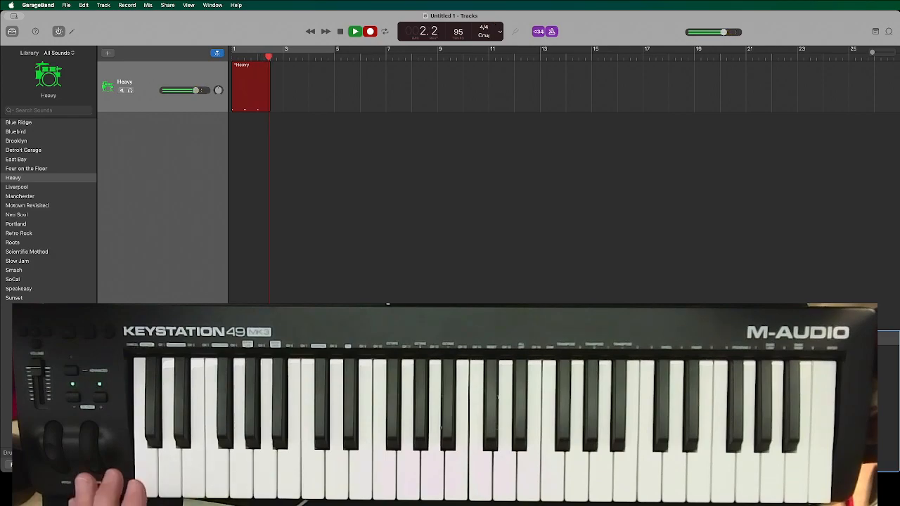
key("space")
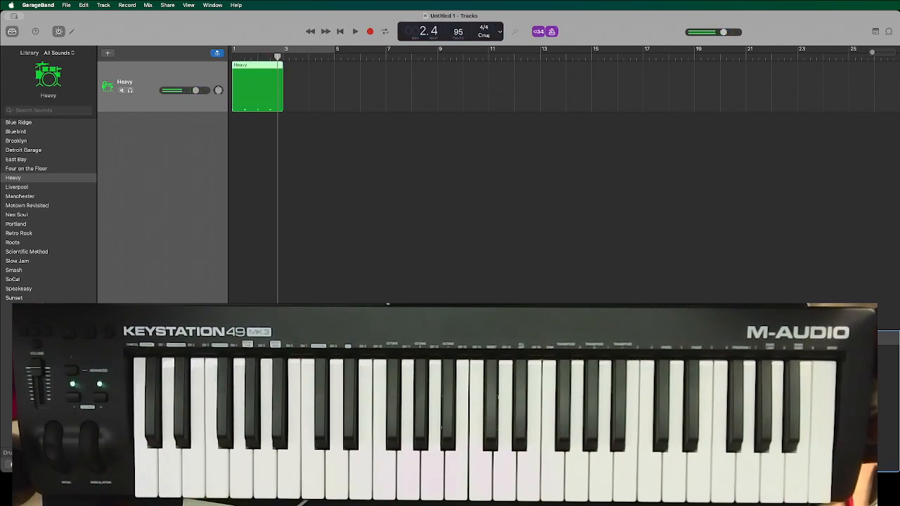
Overdub a snare part onto the recorded kick region, starting from bar 1.
key("Return")
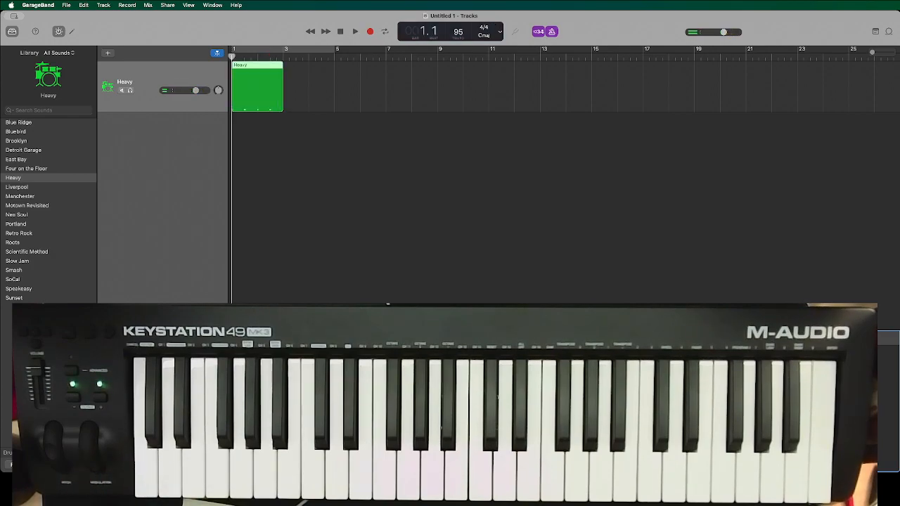
key("r")
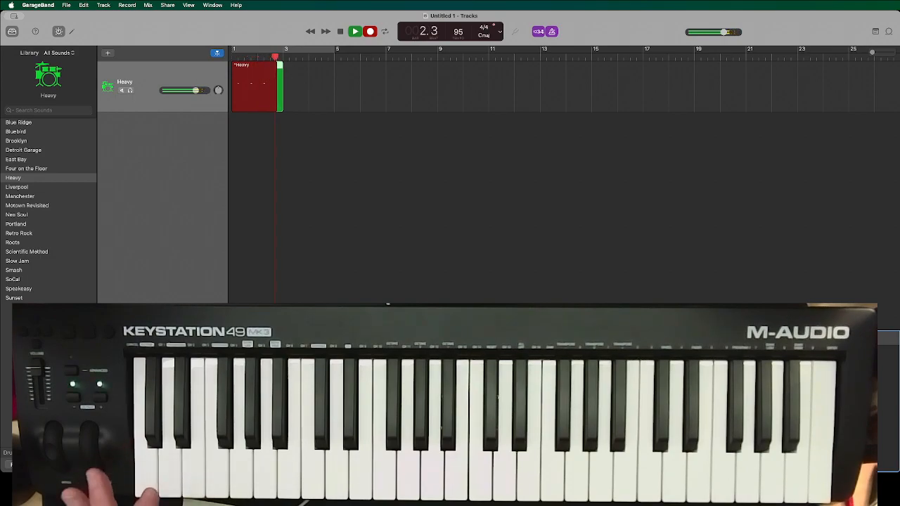
key("space")
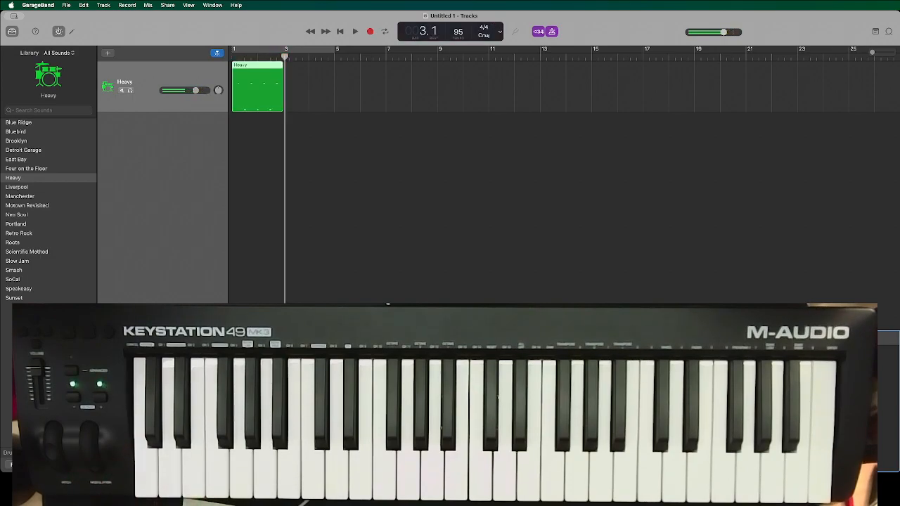
Switch the track to the Liverpool drum kit and overdub an eighth-note hi-hat part from bar 1.
key("Return")
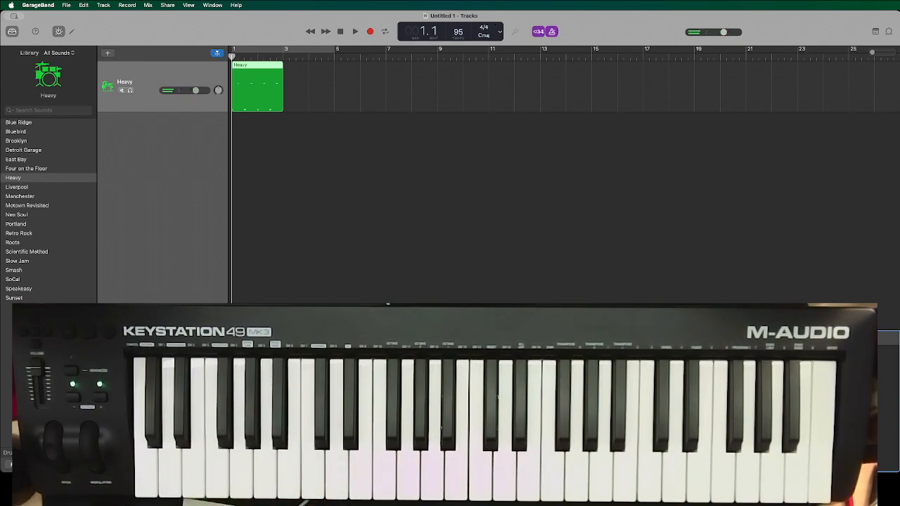
left_click(16, 188)
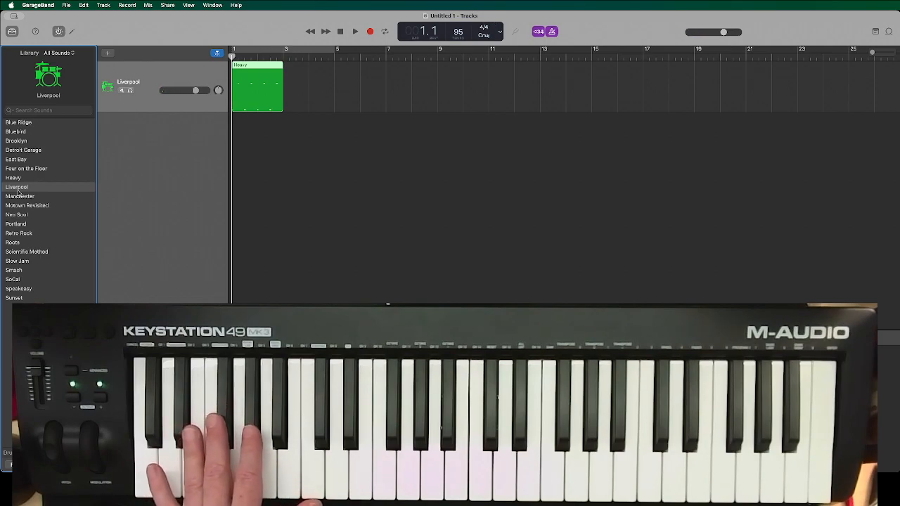
key("r")
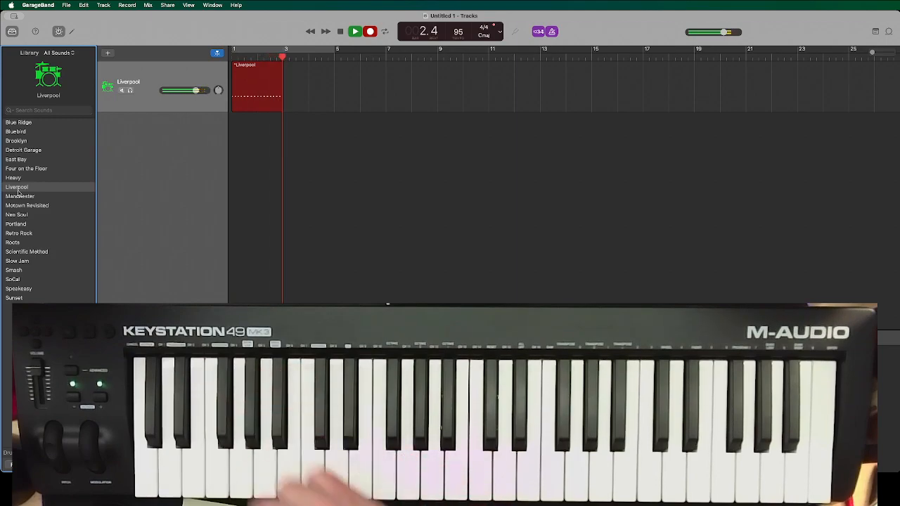
key("space")
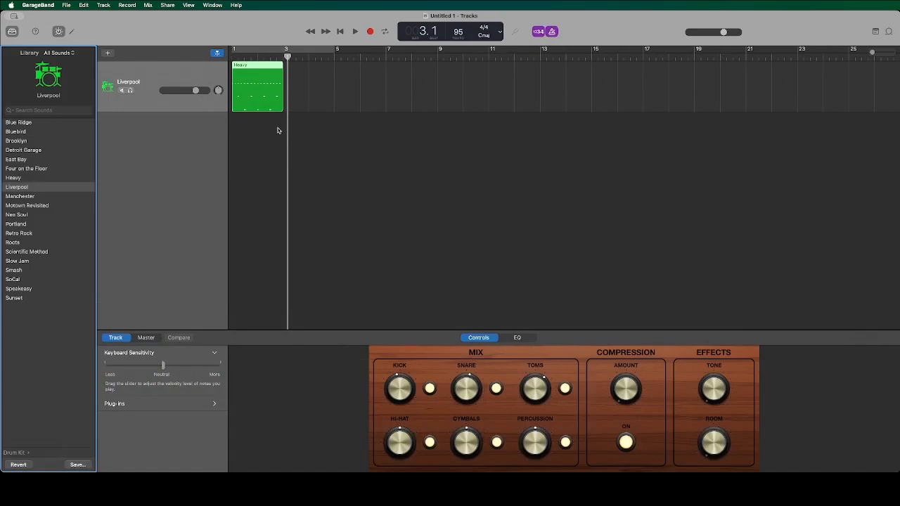
Open the recorded drum region in the Piano Roll editor.
left_click(665, 487)
left_click(845, 375)
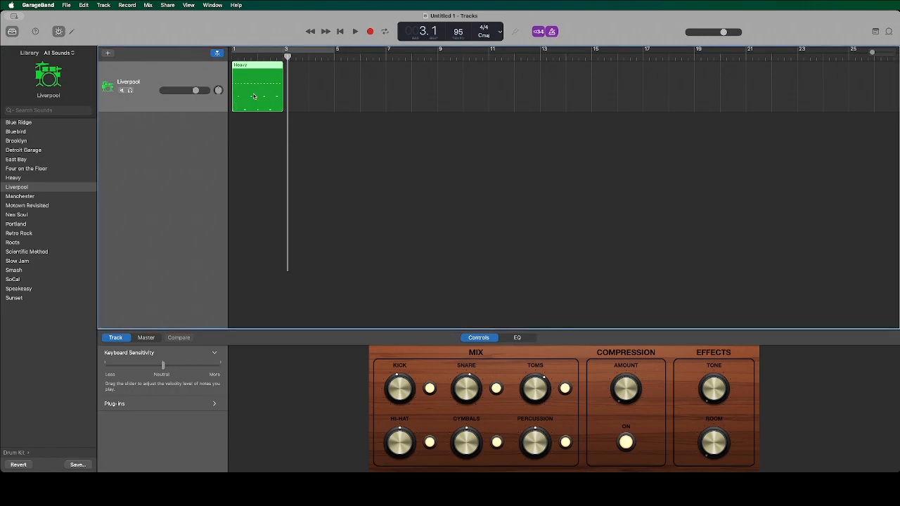
double_click(254, 96)
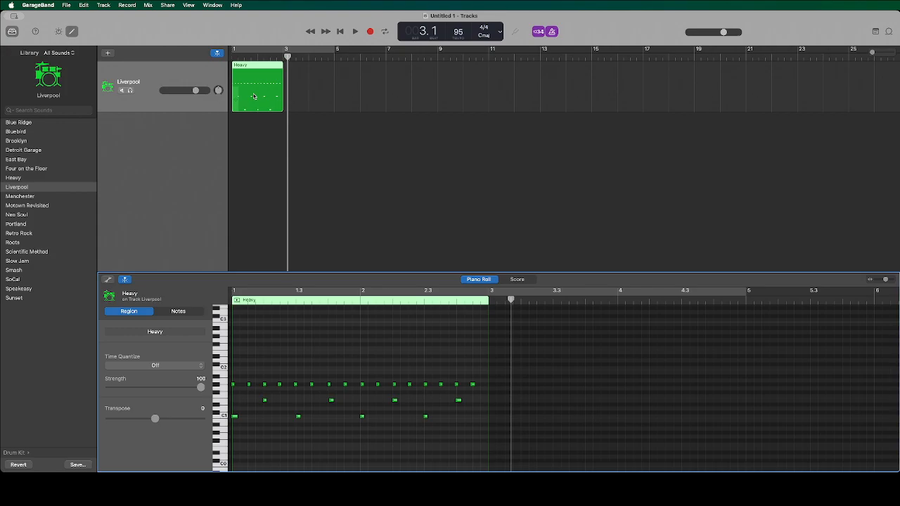
key("e")
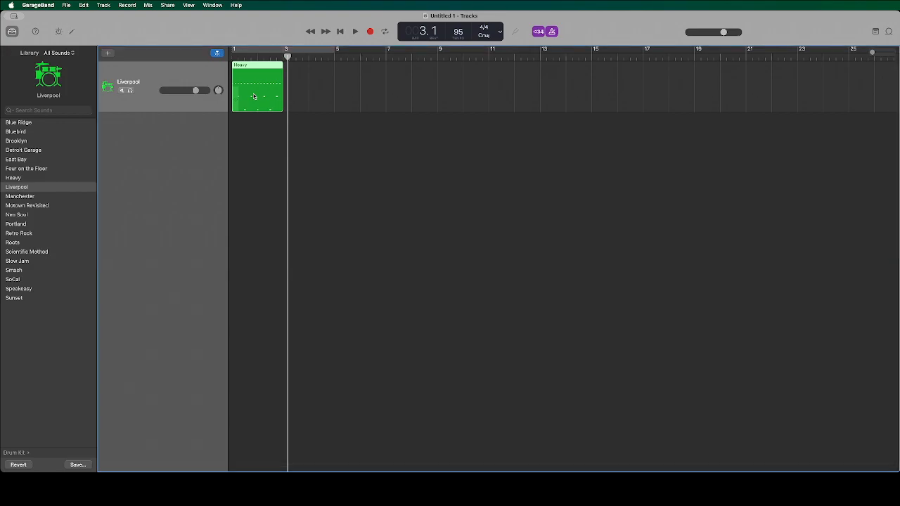
key("e")
key("e")
key("e")
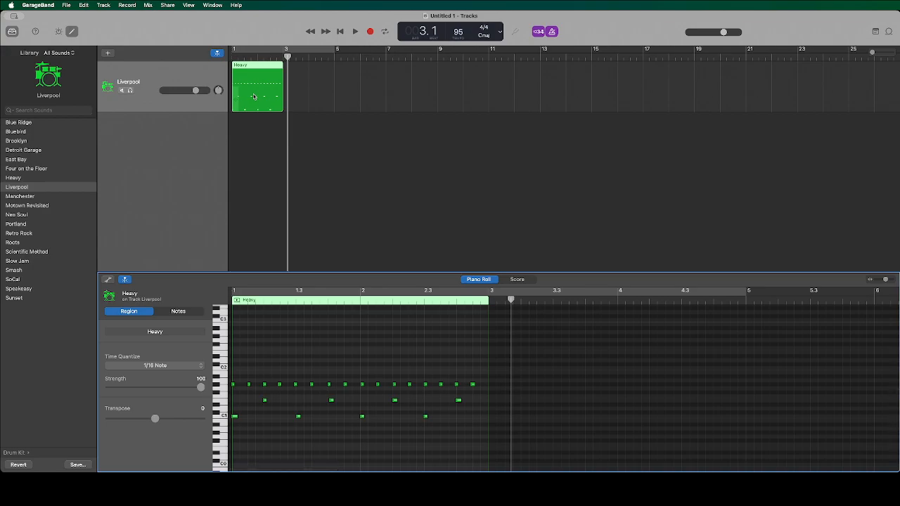
Turn off the metronome and play the drum region from the start.
key("Return")
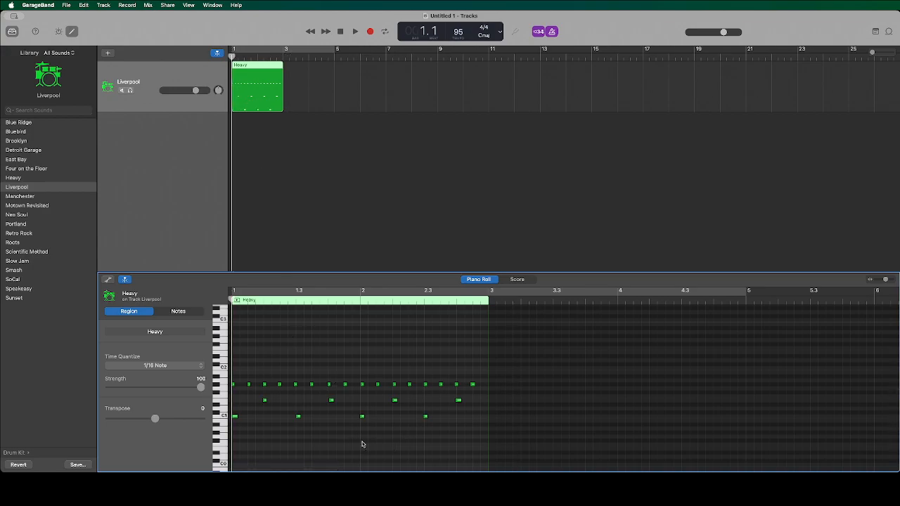
left_click(552, 33)
key("space")
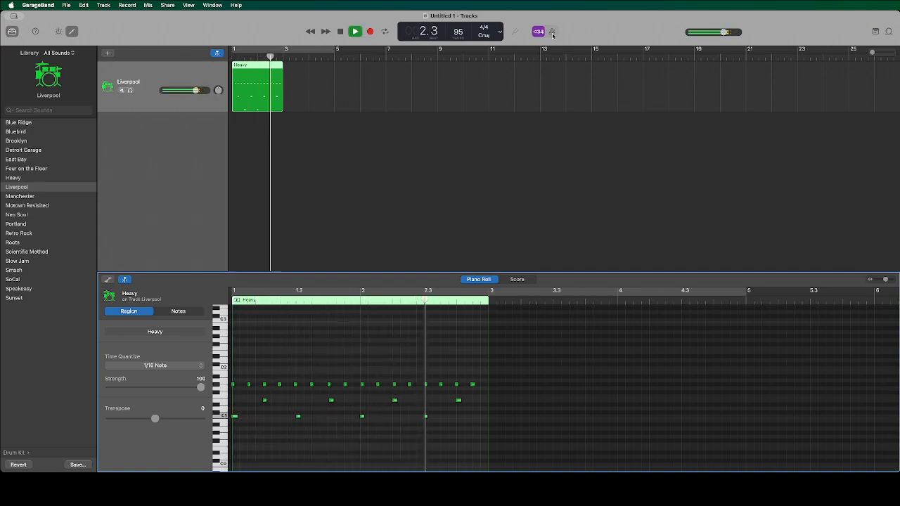
key("space")
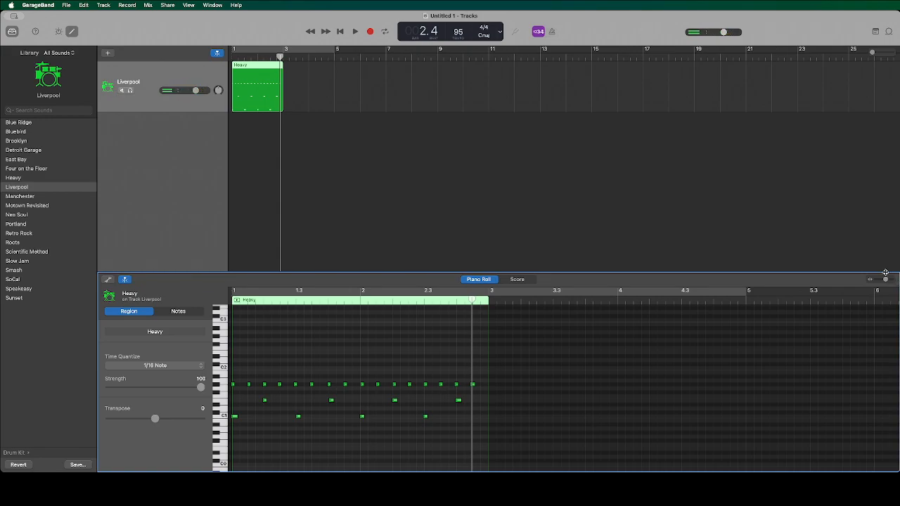
Zoom in on the Piano Roll notes and play the region from the start to check their timing.
left_click_drag(886, 281, 892, 282)
key("Return")
key("space")
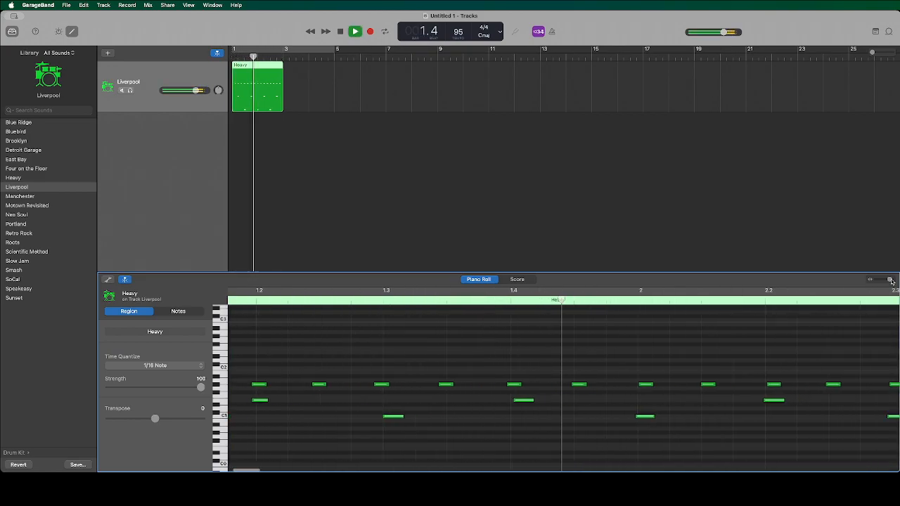
key("space")
key("Return")
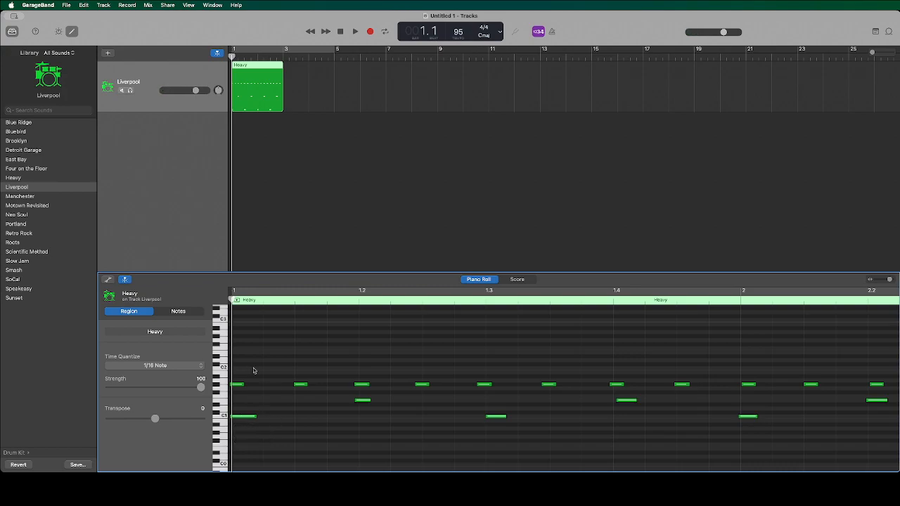
Play the region from just before the second hi-hat note, then return the playhead to the start.
left_click_drag(231, 300, 294, 301)
scroll(294, 301, "up", 1)
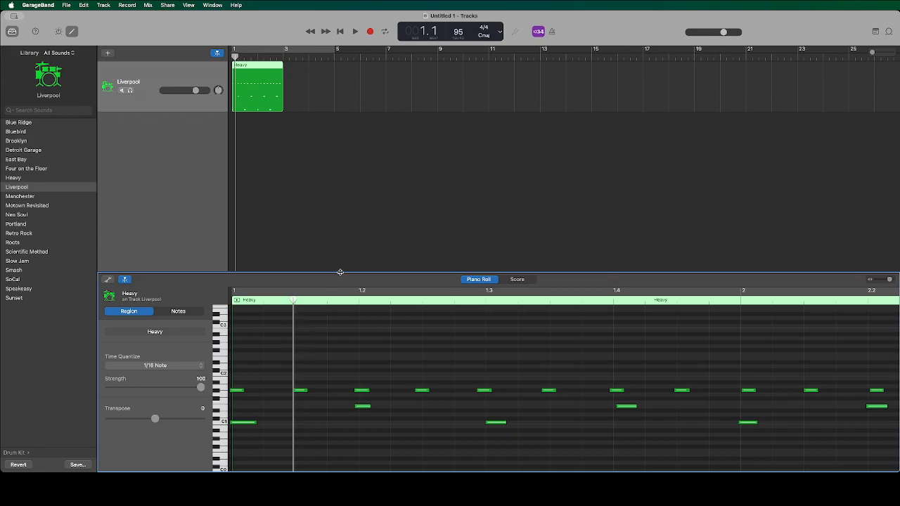
key("space")
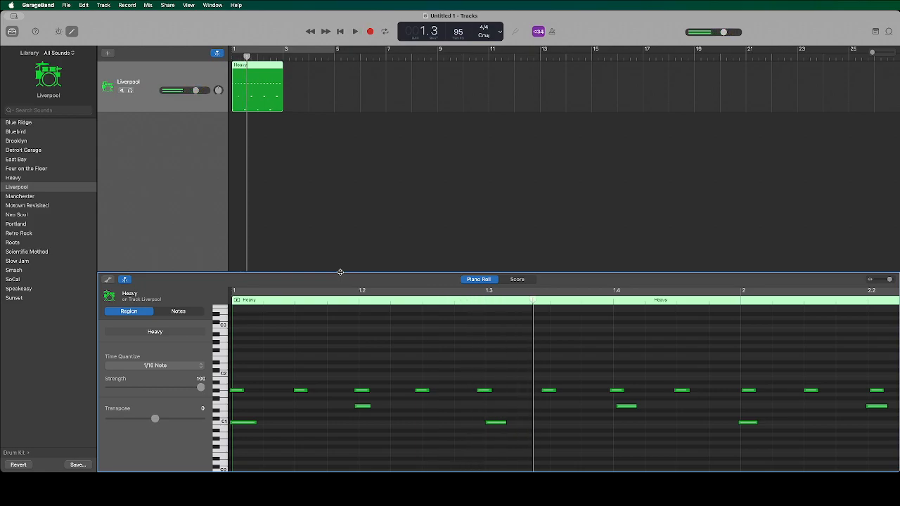
key("Return")
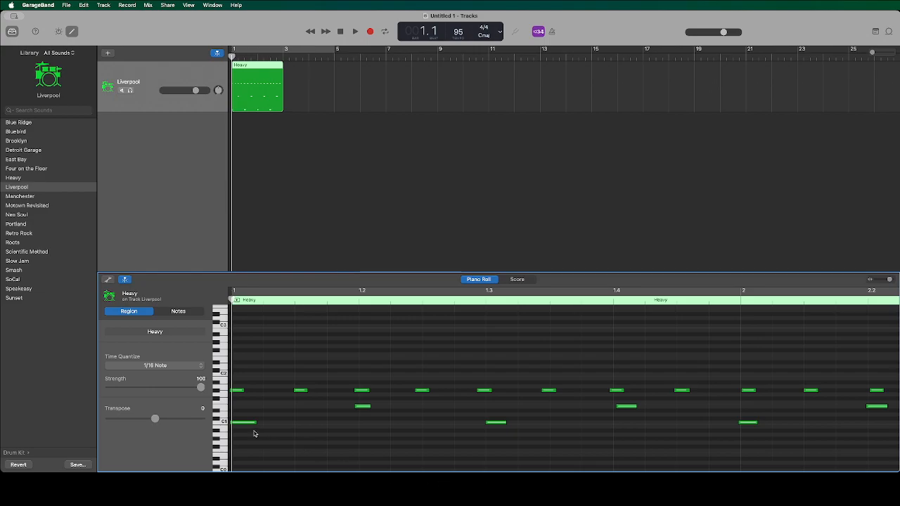
Shift the first kick note on C1 slightly earlier, ahead of bar 1, and play the start of the region.
left_click_drag(250, 424, 243, 424)
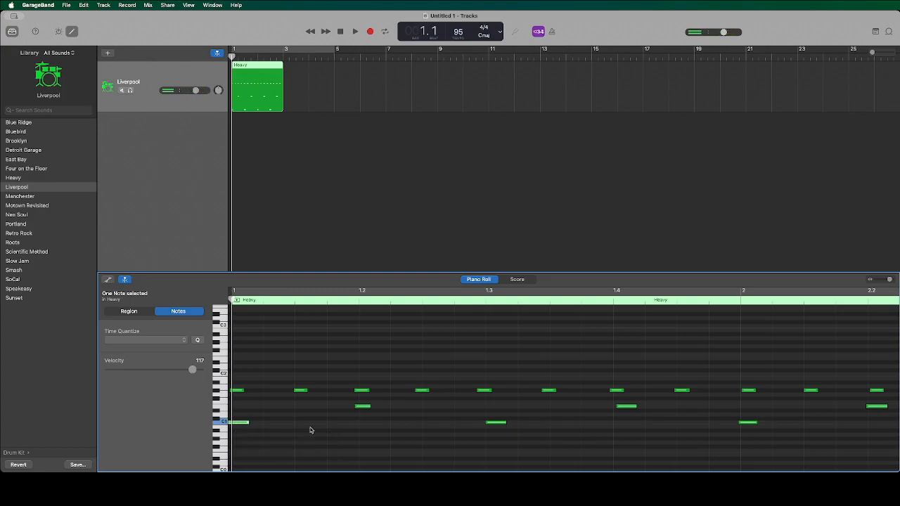
key("space")
key("space")
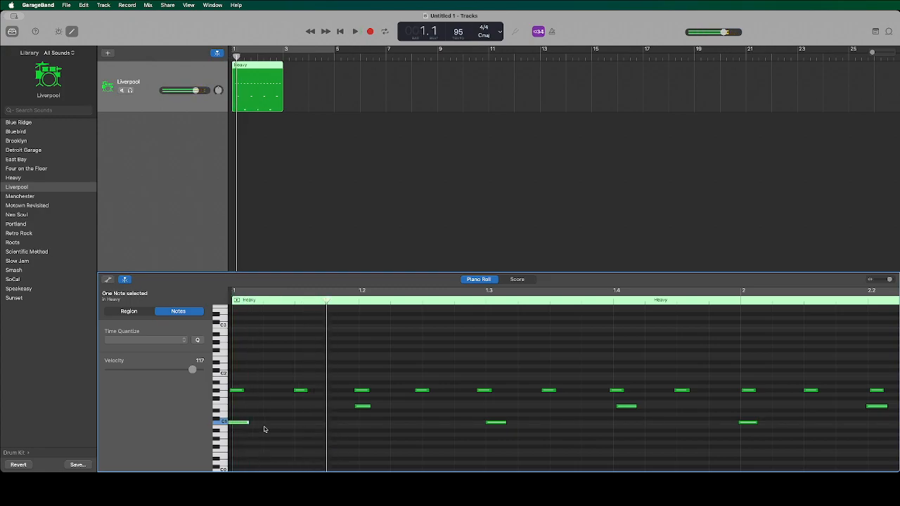
Align the first kick note on C1 and the first hi-hat note with the start of bar 1.
scroll(239, 426, "left", 2)
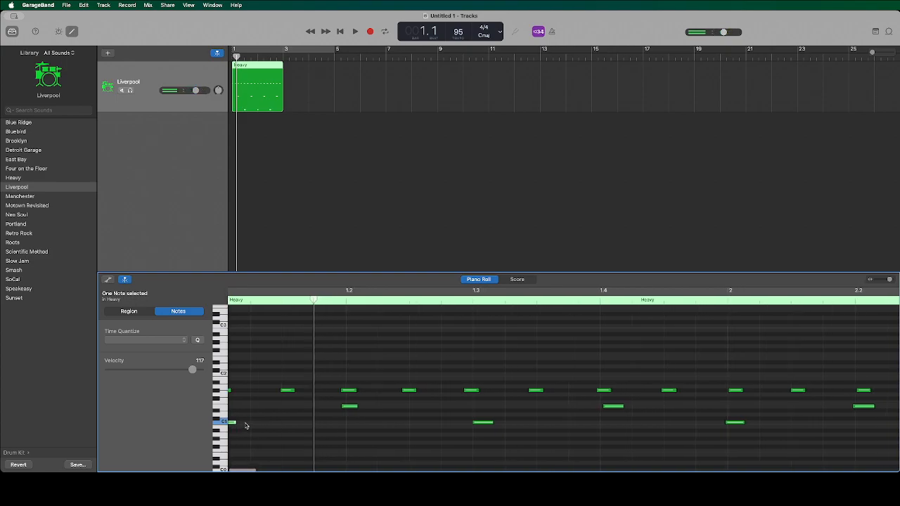
scroll(246, 426, "right", 2)
mouse_move(241, 426)
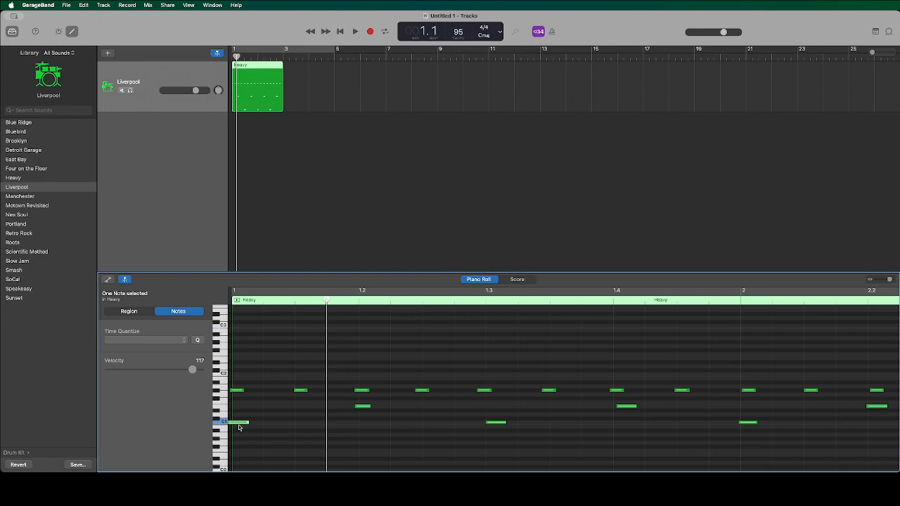
left_click_drag(240, 427, 249, 427)
left_click_drag(234, 396, 235, 396)
Select all the recorded notes except the first kick and first hi-hat, and quantize their timing to 1/8 Note.
left_click_drag(890, 279, 886, 281)
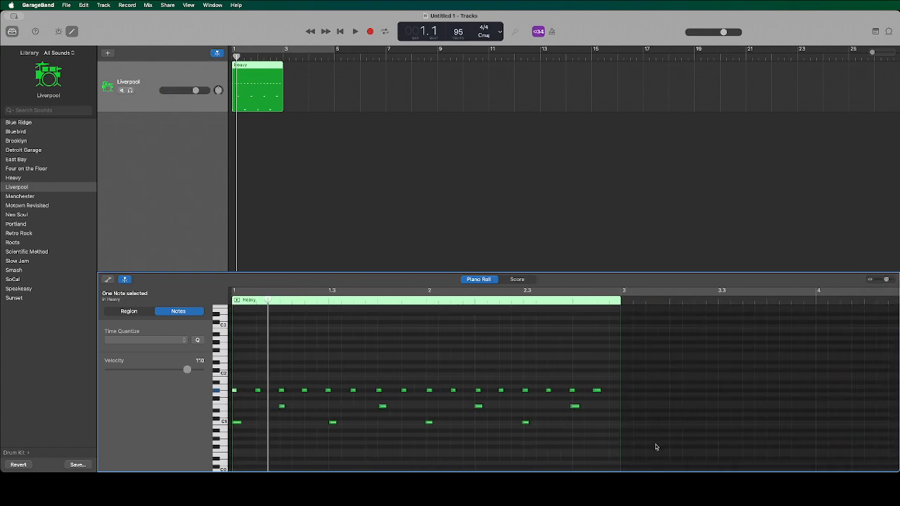
left_click_drag(648, 444, 248, 374)
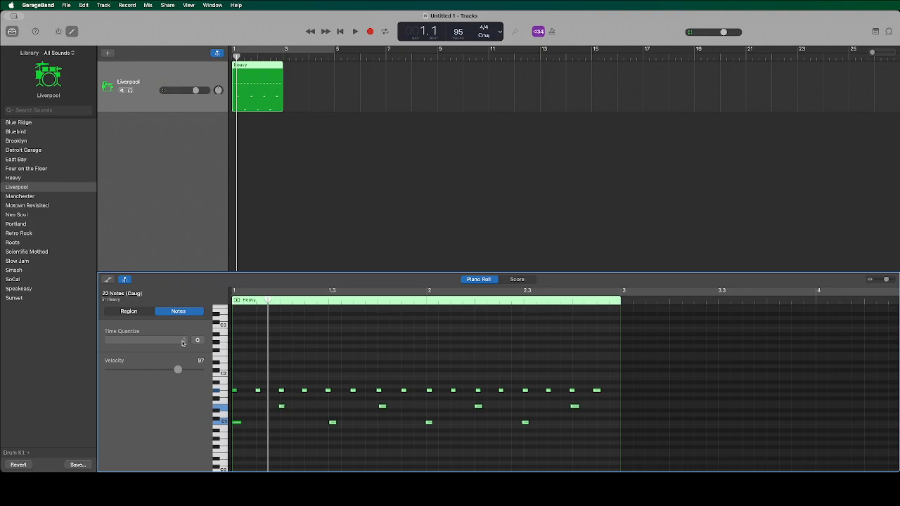
left_click(175, 344)
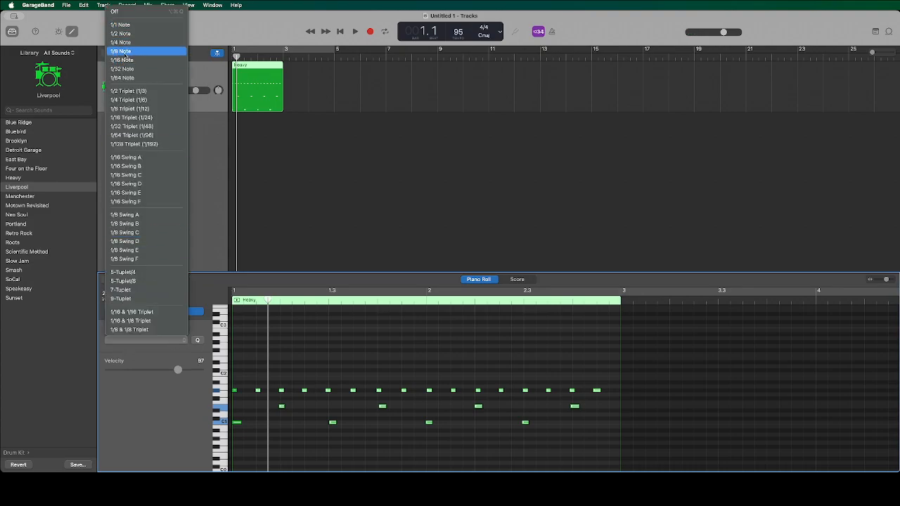
left_click(124, 54)
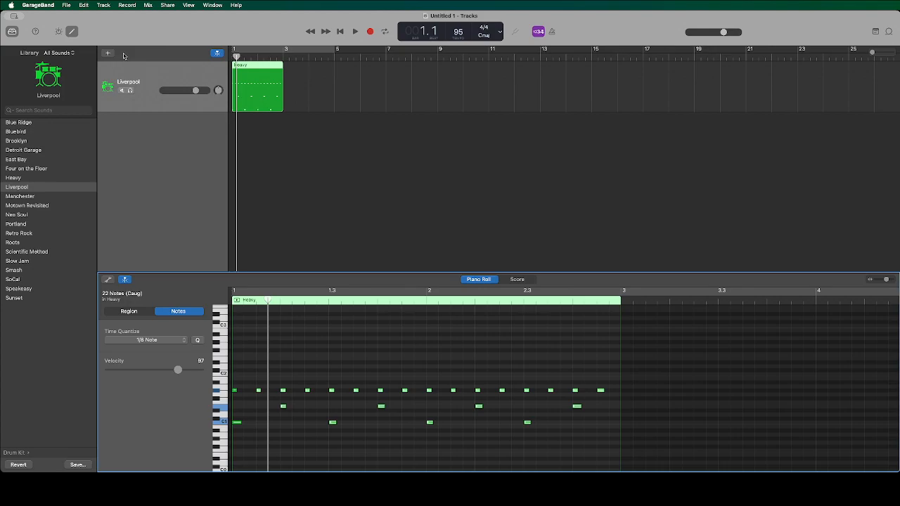
Undo the quantization and reapply the 1/8 Note time quantize to the selected notes.
key("super+z")
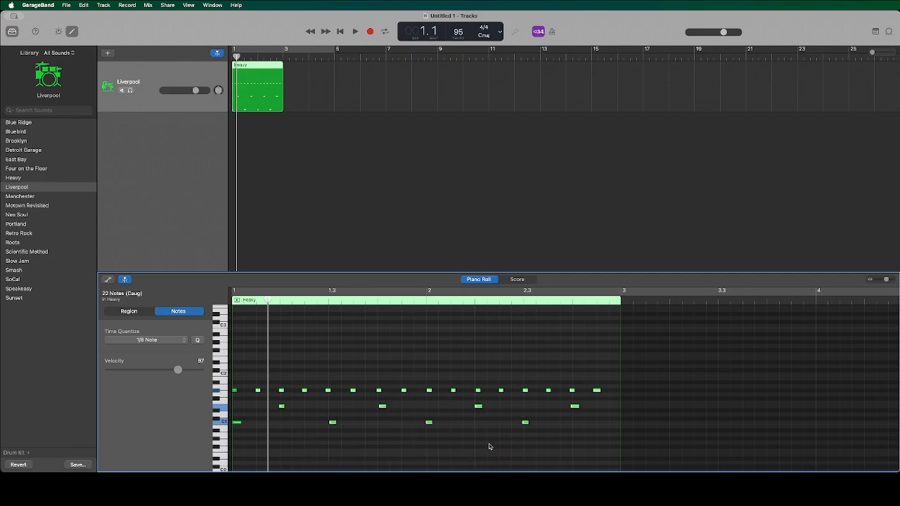
left_click(199, 341)
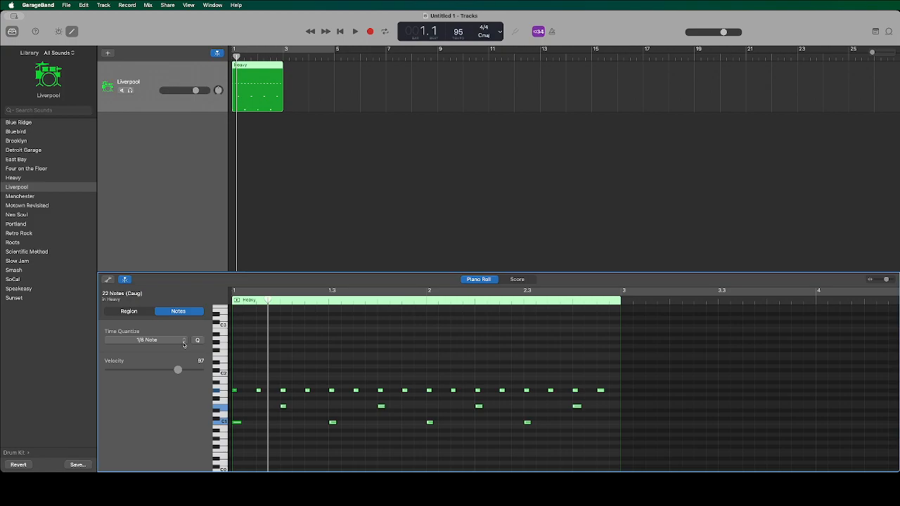
left_click(183, 345)
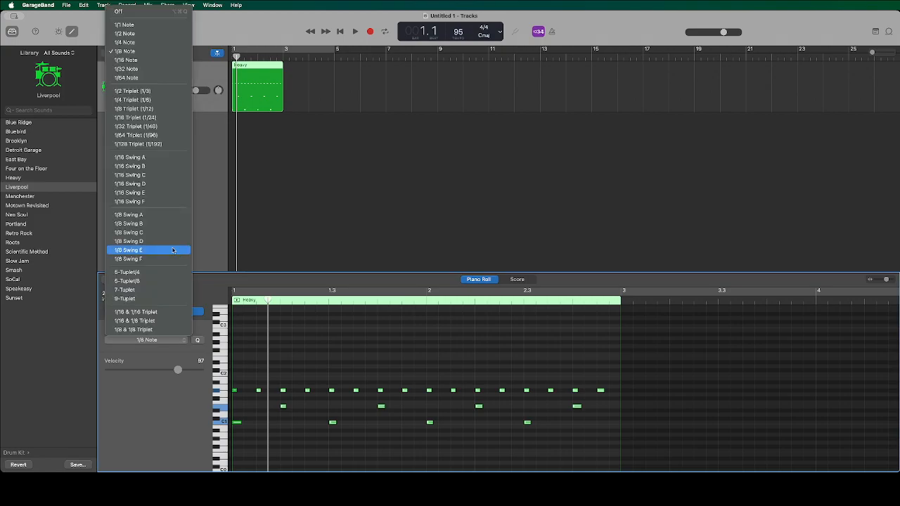
left_click(129, 51)
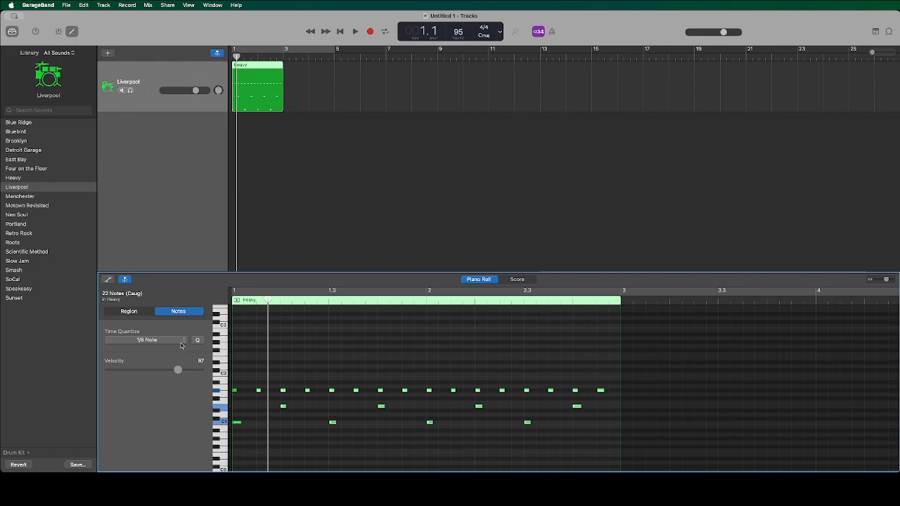
Play the quantized drum region from the start through to bar 3 to check its timing.
key("space")
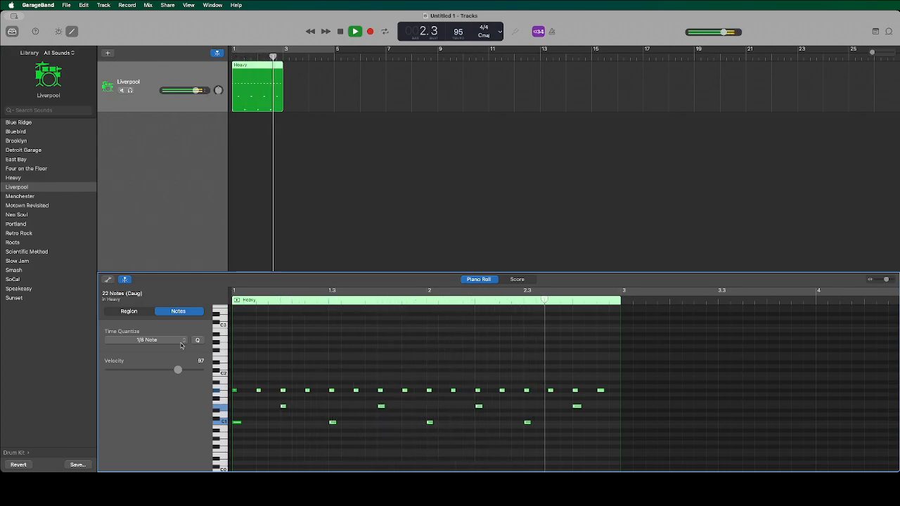
key("space")
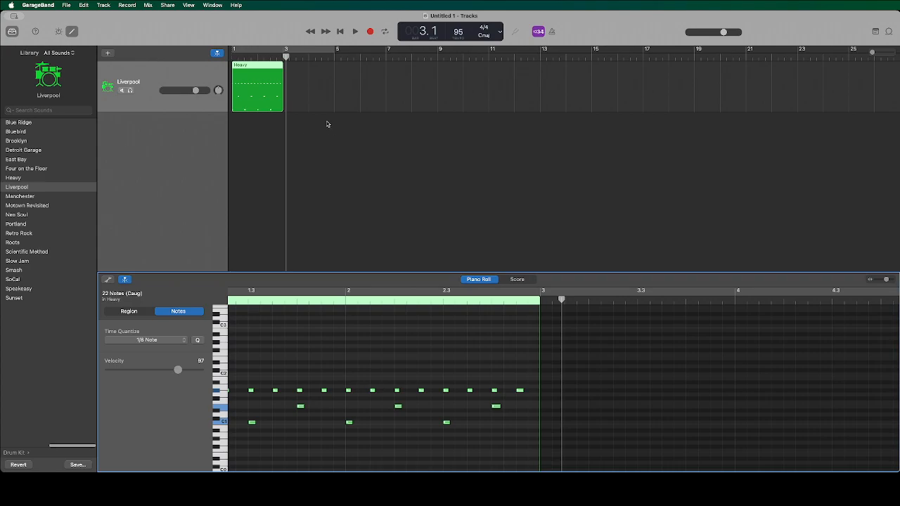
Duplicate the drum region so the copy starts at bar 3, and play both regions from the start.
left_click_drag(286, 59, 283, 59)
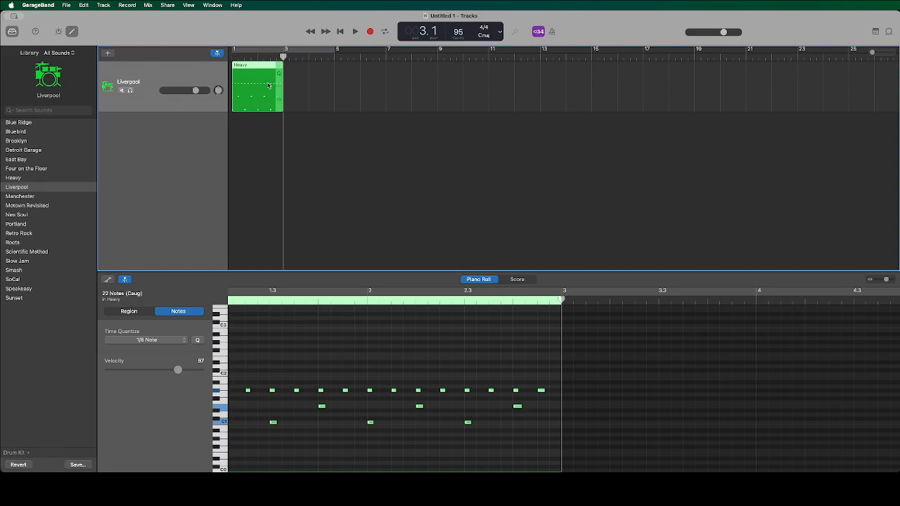
left_click_drag(255, 68, 304, 68)
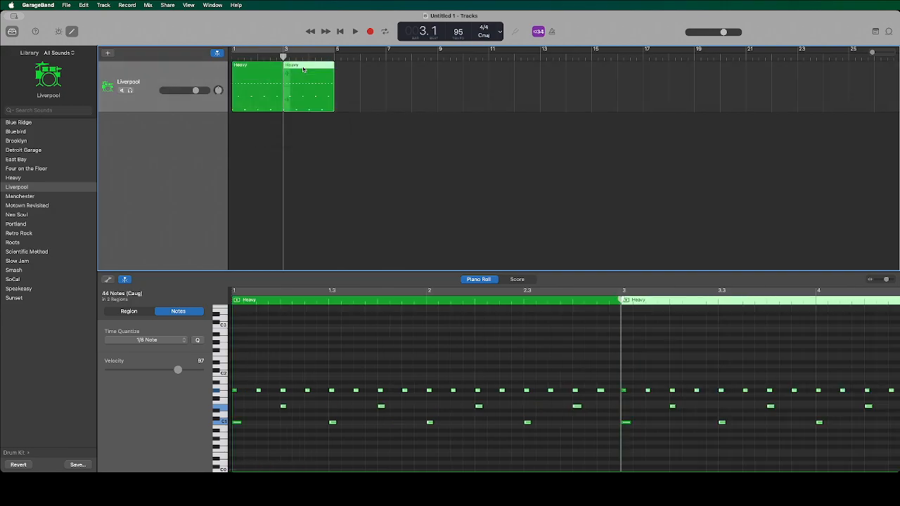
key("Return")
key("space")
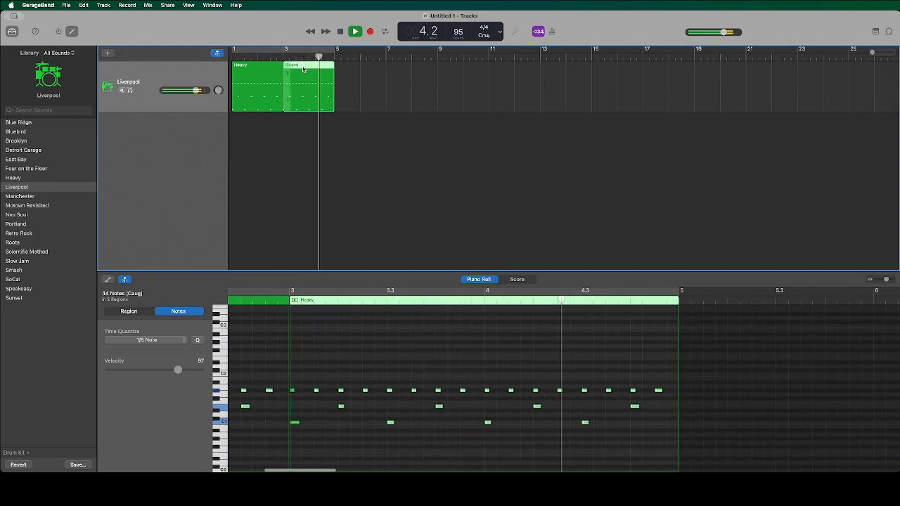
key("space")
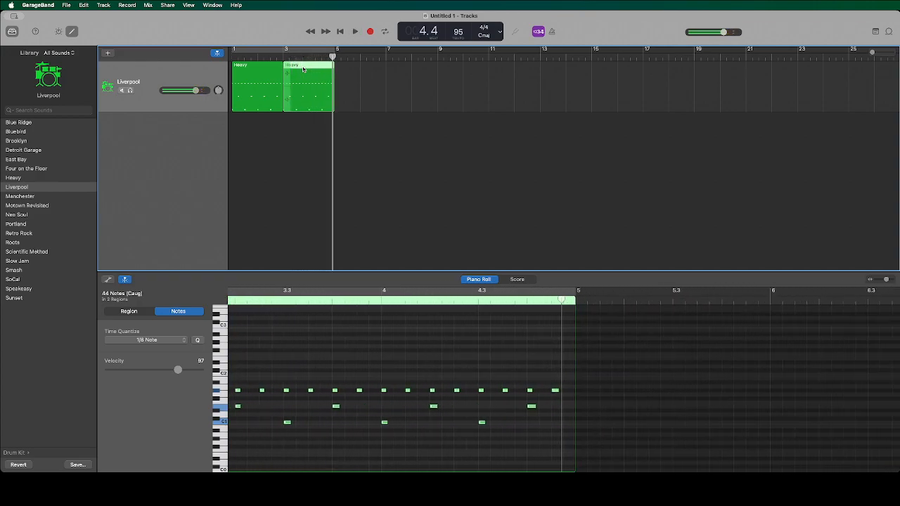
key("Return")
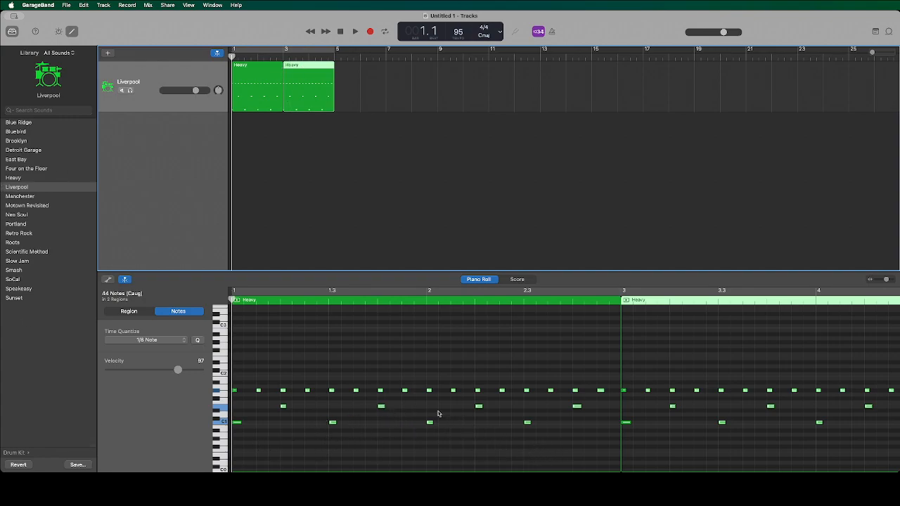
Play up to the last hi-hat note of bar 1 and raise that note to A#1.
left_click(217, 389)
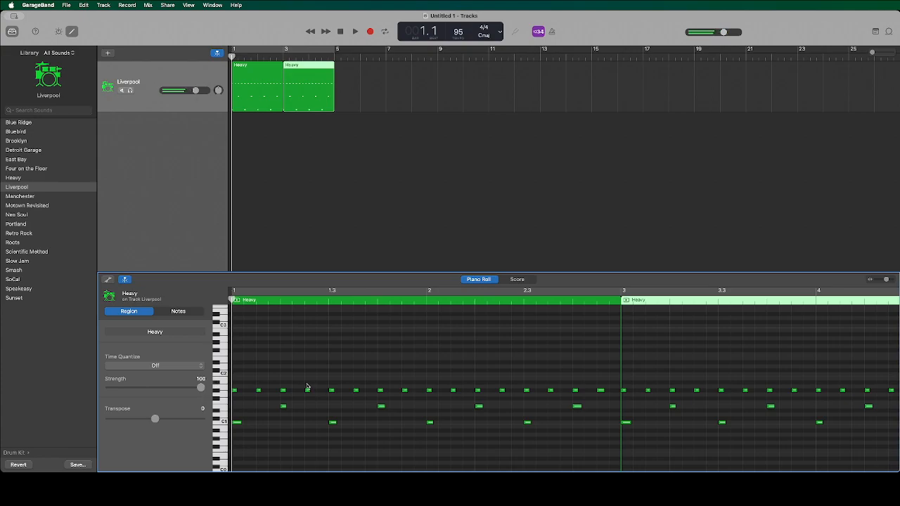
key("space")
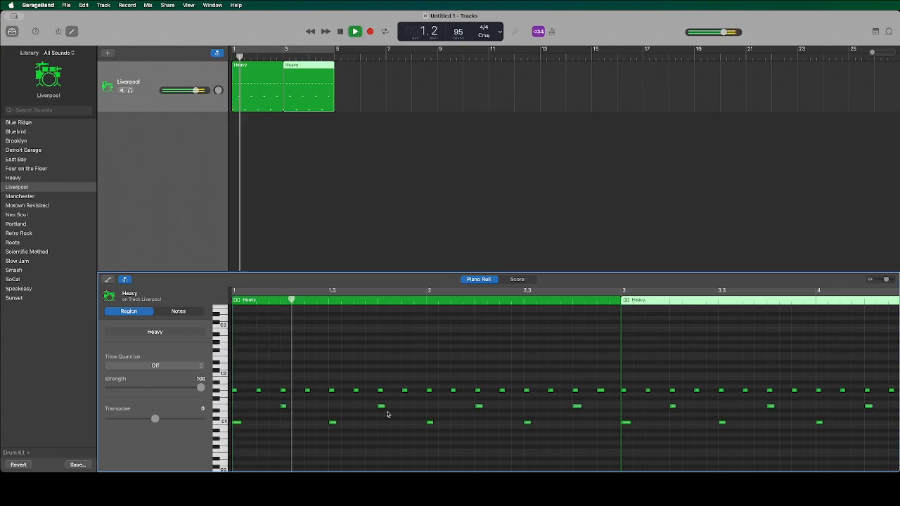
key("space")
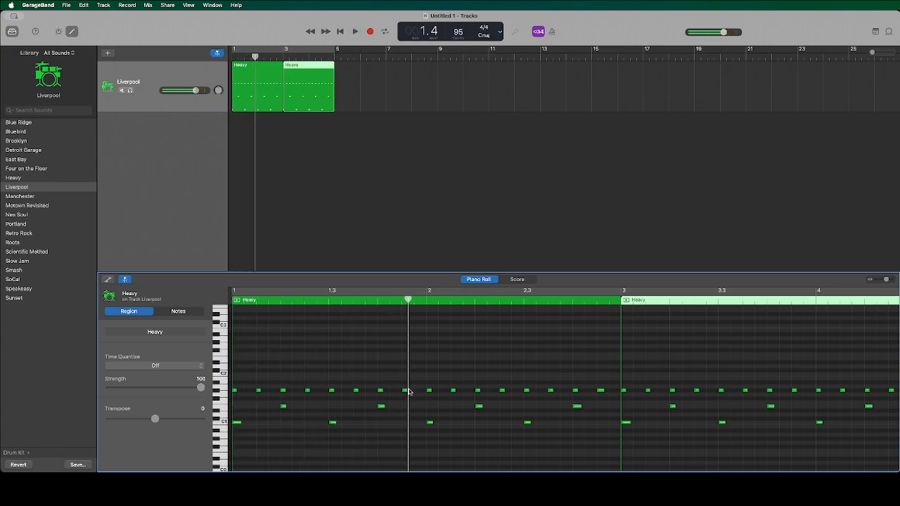
left_click_drag(405, 390, 406, 383)
Continue playback to the last hi-hat note of bar 2 and raise that note to A#1.
key("space")
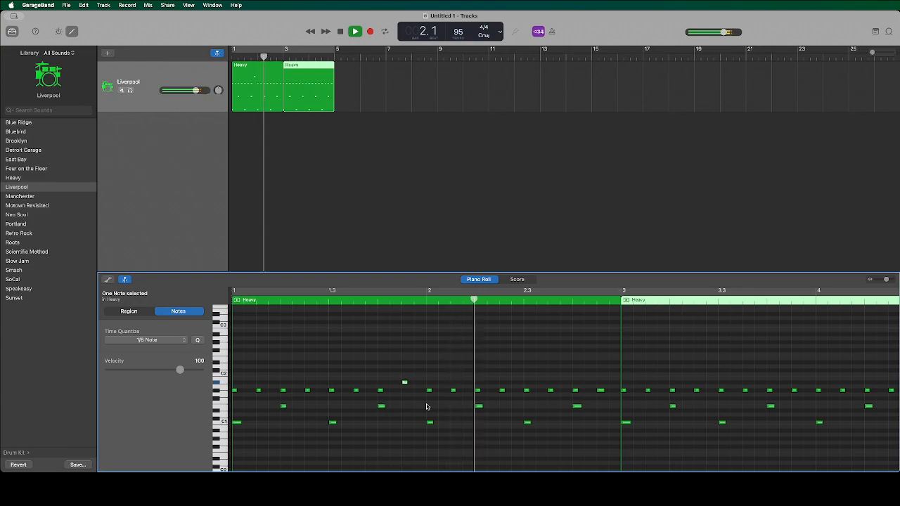
scroll(604, 415, "right", 2)
key("space")
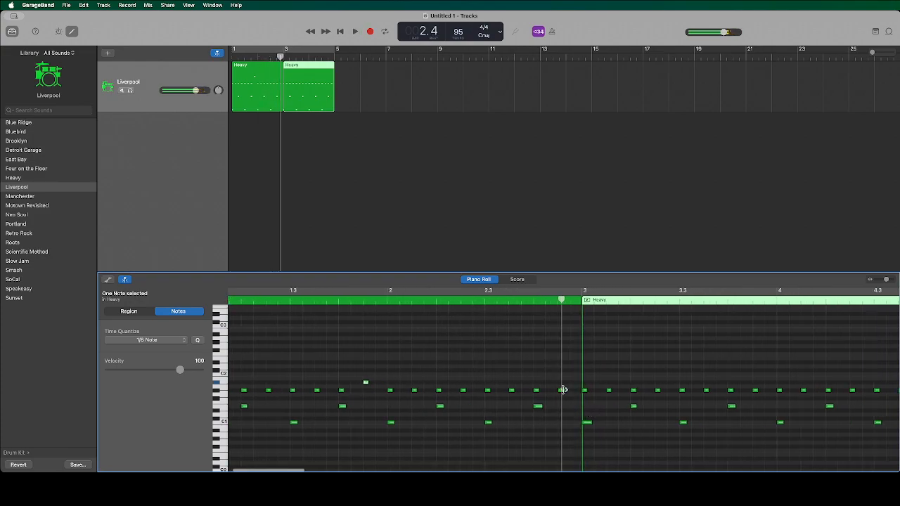
left_click_drag(561, 390, 562, 385)
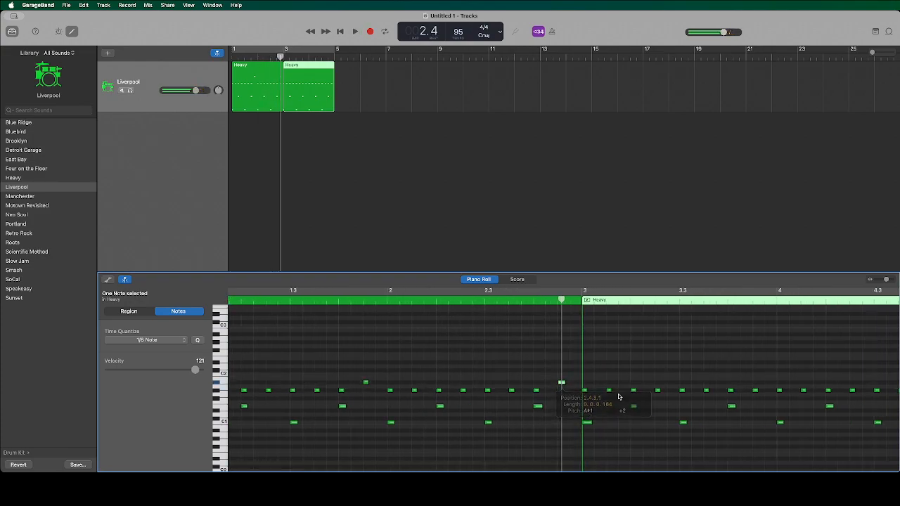
Play both drum regions from the start to hear the raised hi-hat notes.
key("Return")
key("space")
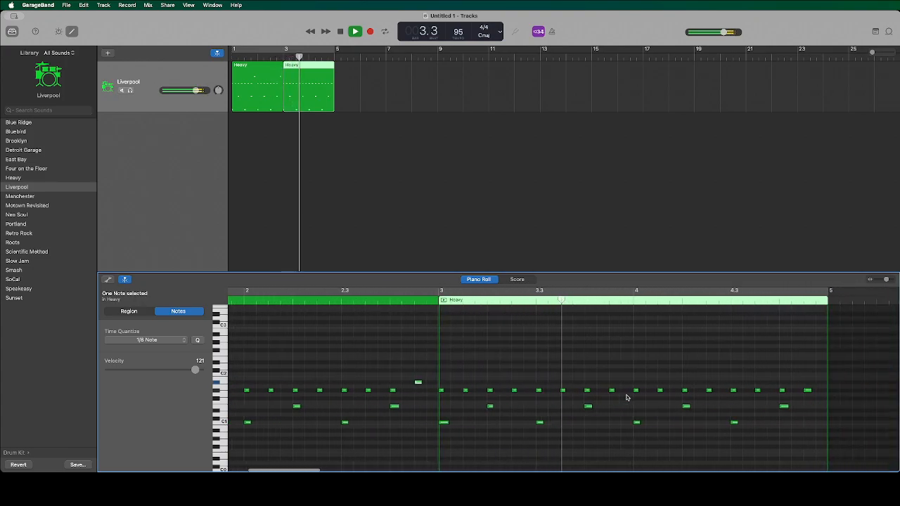
key("space")
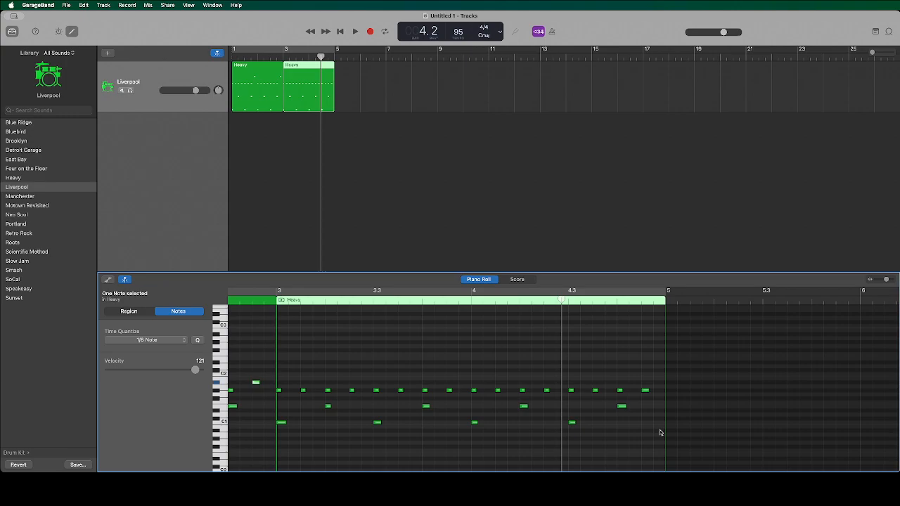
key("space")
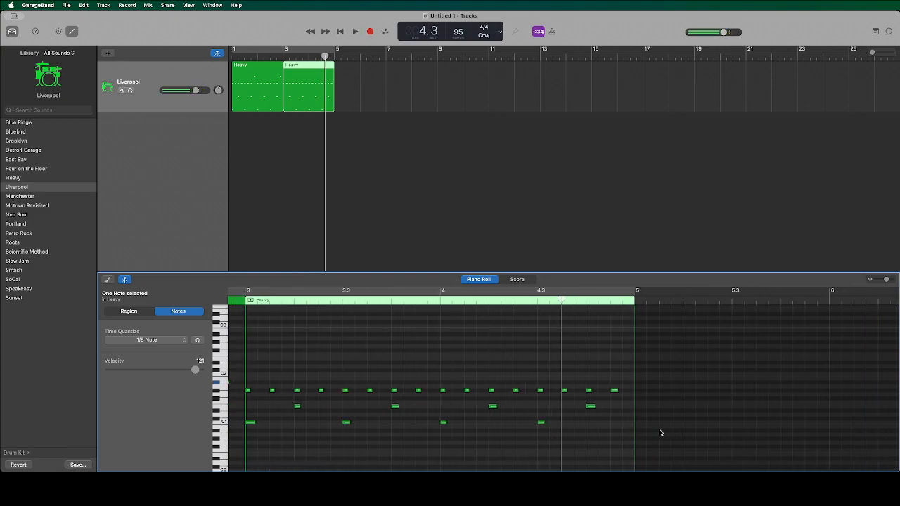